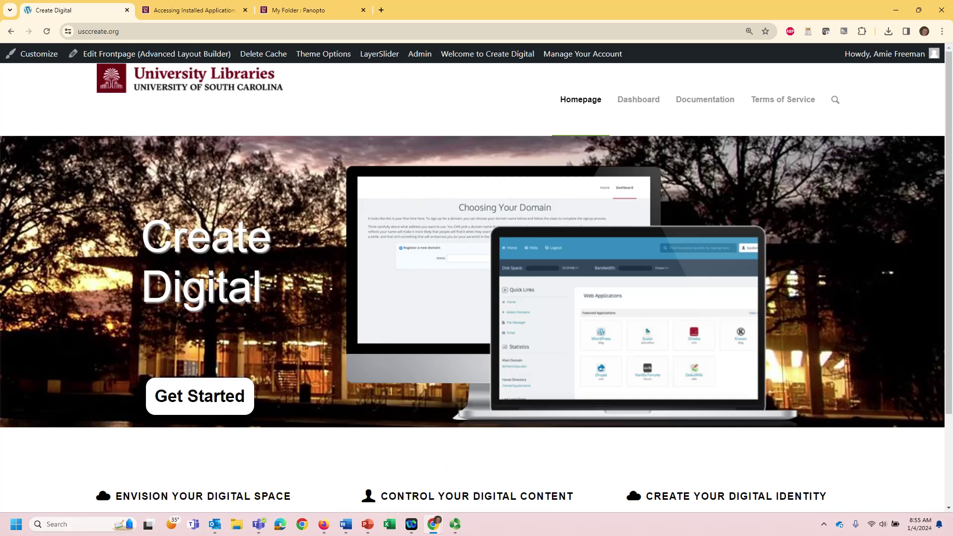
# Load the Create Digital Dashboard page with the embedded cPanel tools.
pyautogui.click(220, 409)
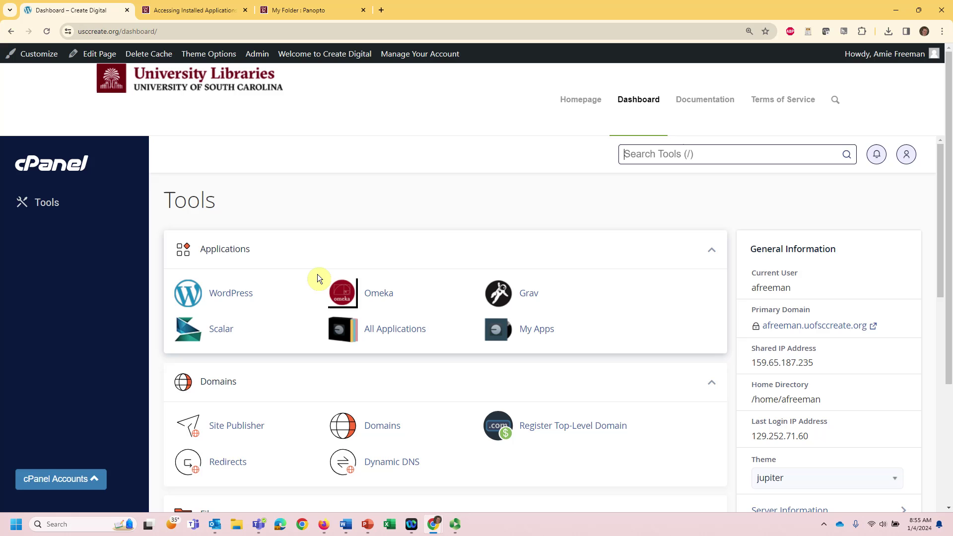
pyautogui.scroll(-3, 318, 278)
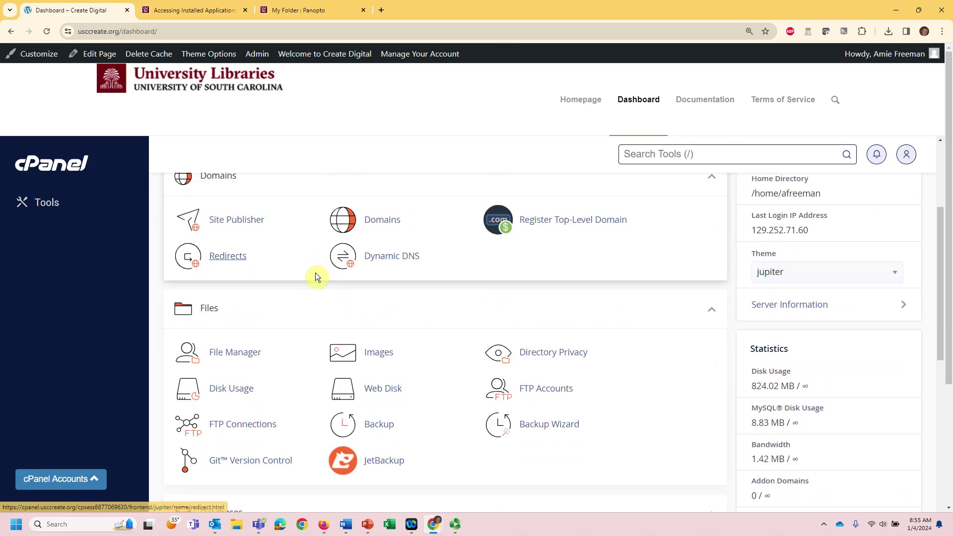
pyautogui.scroll(-3, 315, 277)
pyautogui.scroll(-3, 314, 276)
pyautogui.scroll(-3, 315, 276)
pyautogui.scroll(-1, 316, 277)
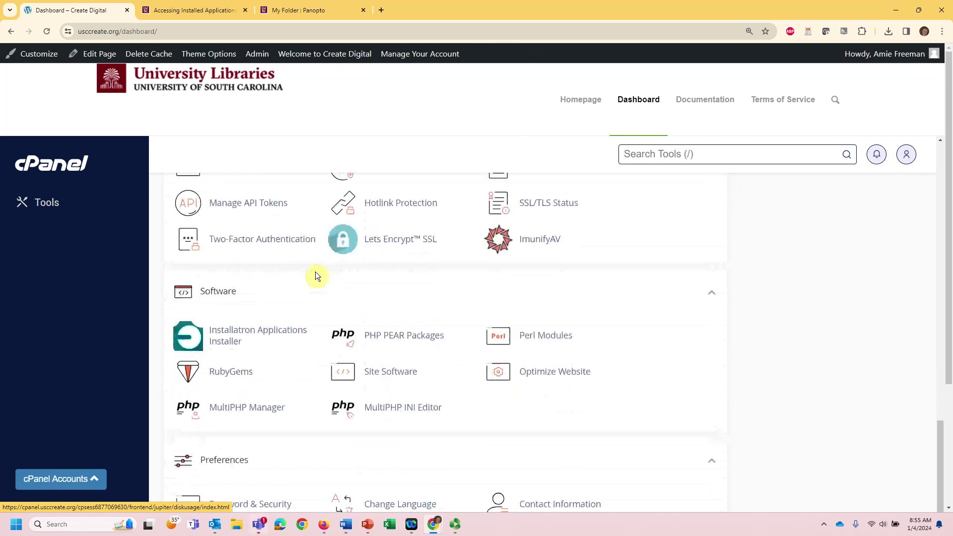
pyautogui.scroll(-2, 315, 277)
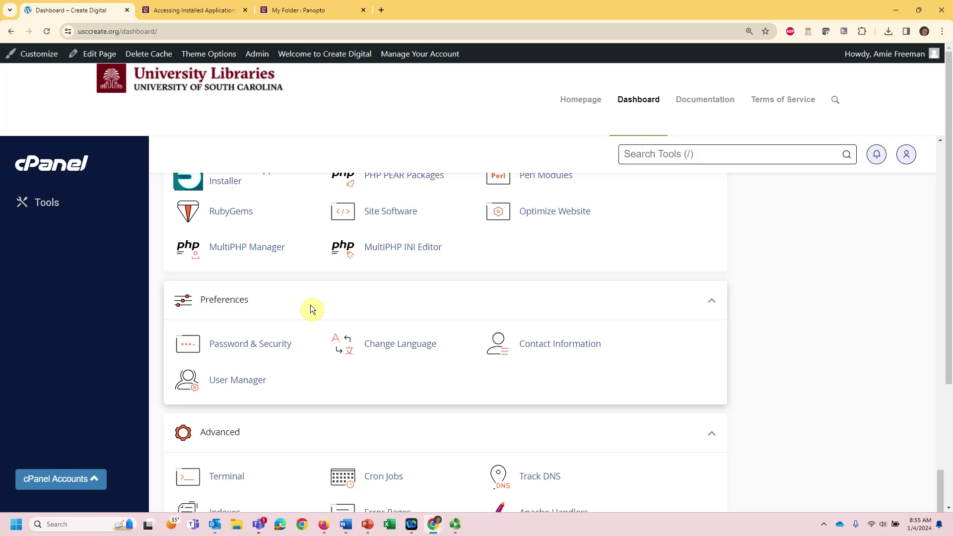
# Open User Manager from Preferences and start a new user with Add User.
pyautogui.click(237, 382)
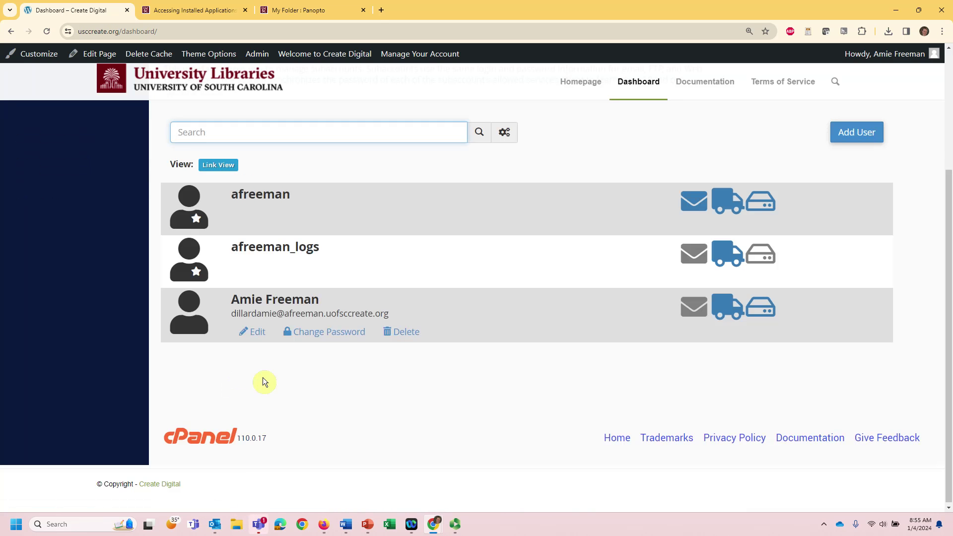
pyautogui.click(857, 138)
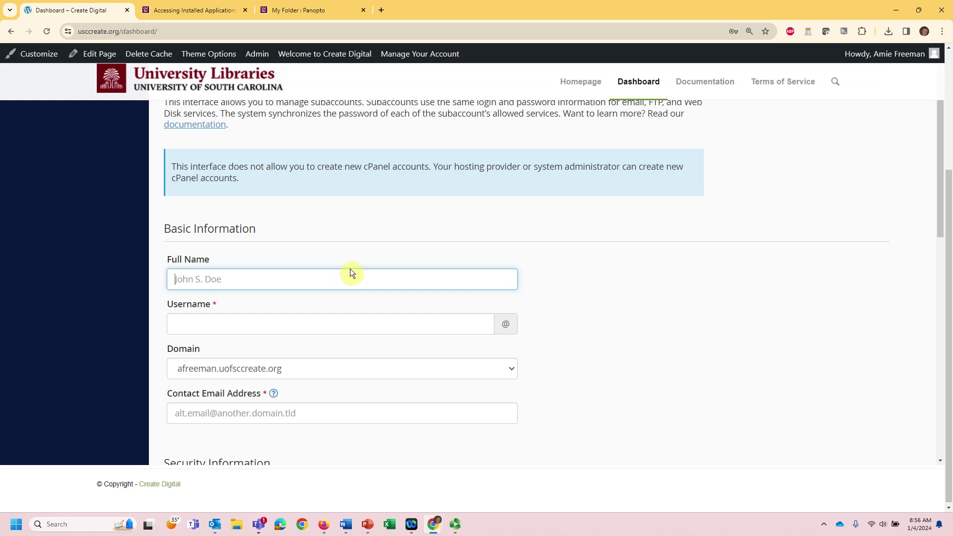
pyautogui.write('John Do')
pyautogui.write('e')
pyautogui.scroll(-1, 323, 261)
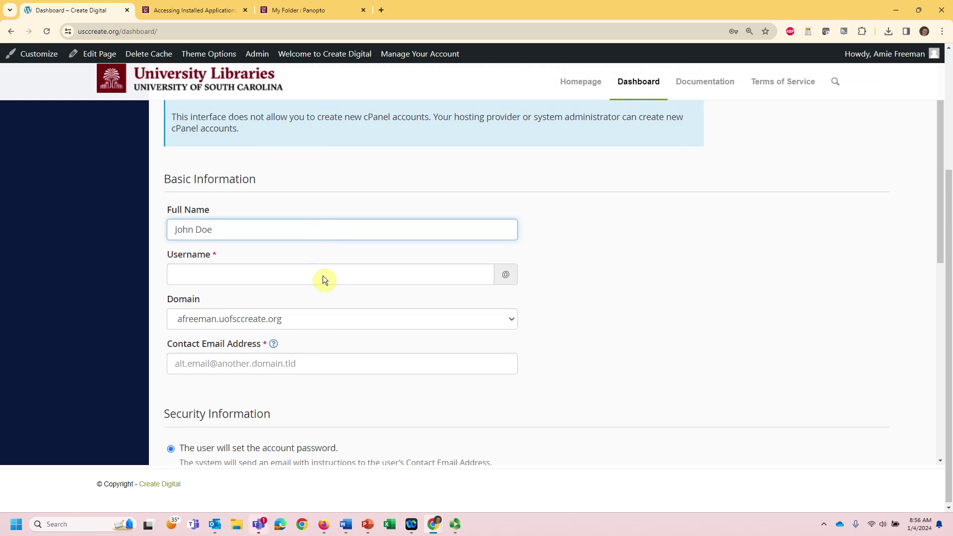
# Enter John Doe as full name, johndoe as username, and the contact email.
pyautogui.click(335, 280)
pyautogui.write('johndoe')
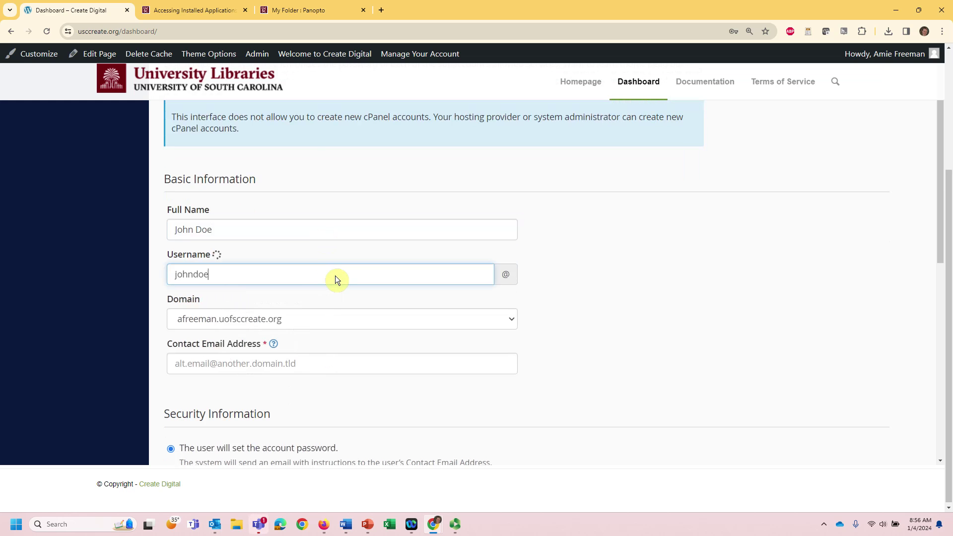
pyautogui.doubleClick(335, 277)
pyautogui.click(108, 329)
pyautogui.moveTo(236, 325)
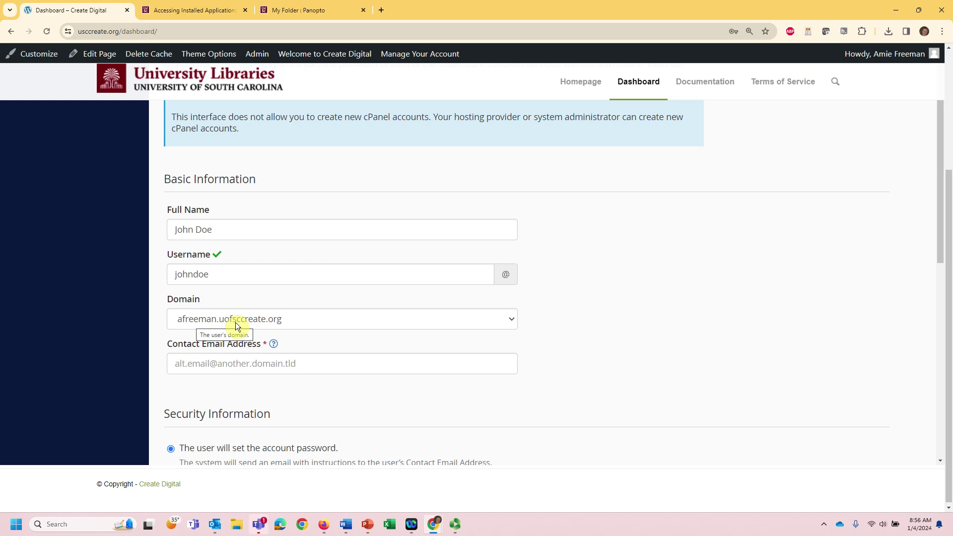
pyautogui.scroll(-1, 235, 323)
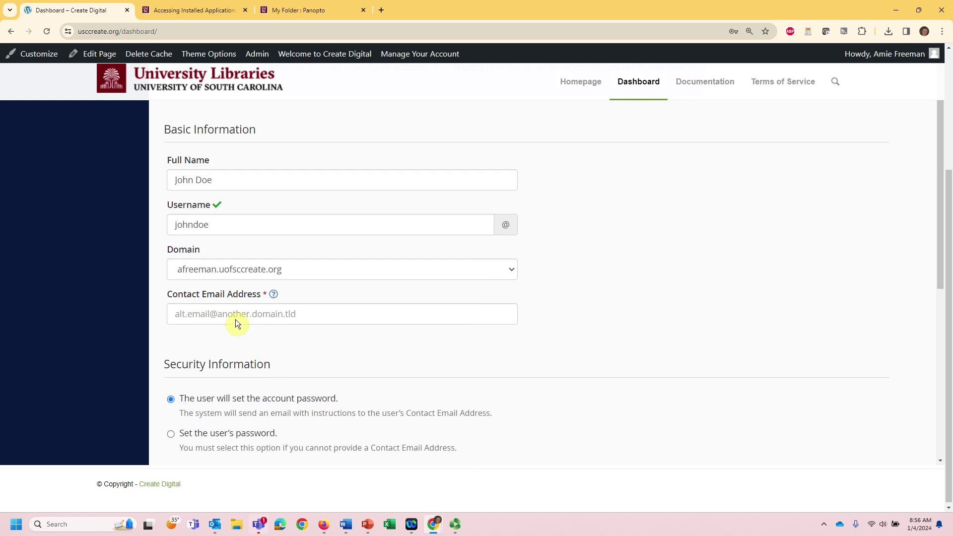
pyautogui.click(233, 315)
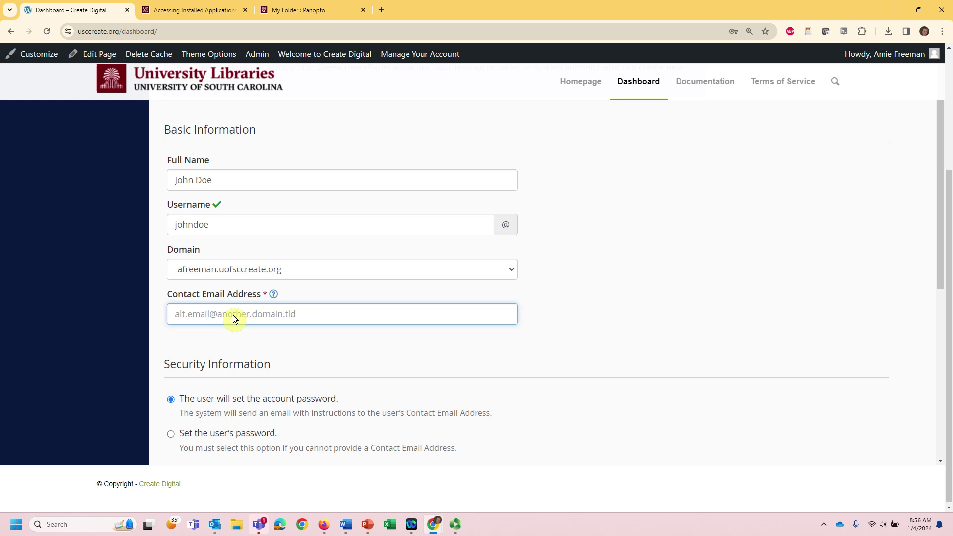
pyautogui.write('test@email.sc.edu')
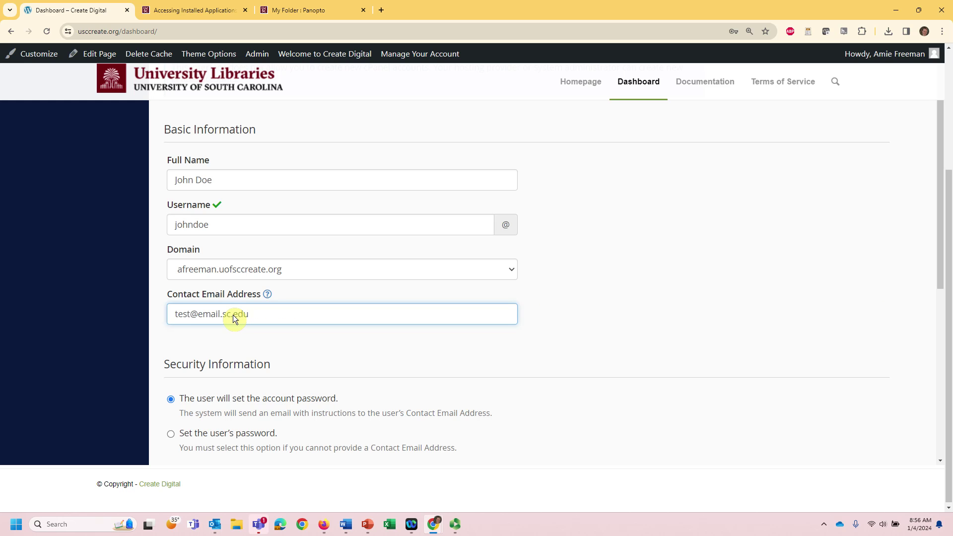
pyautogui.scroll(-1, 231, 324)
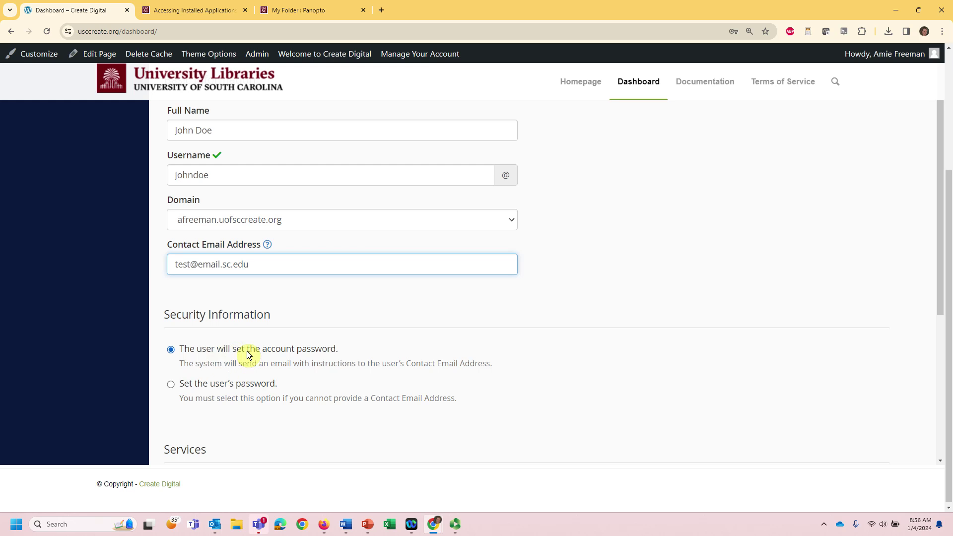
pyautogui.click(194, 385)
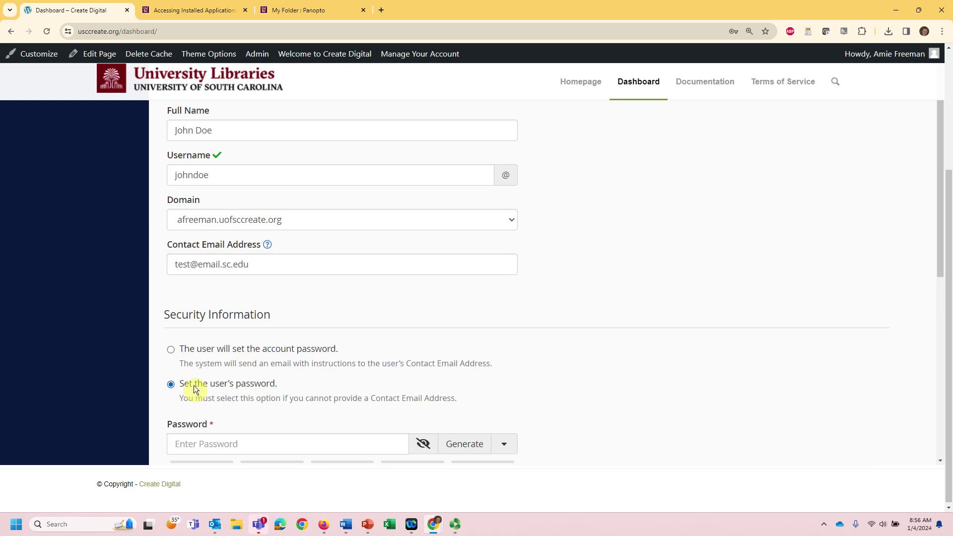
pyautogui.click(198, 348)
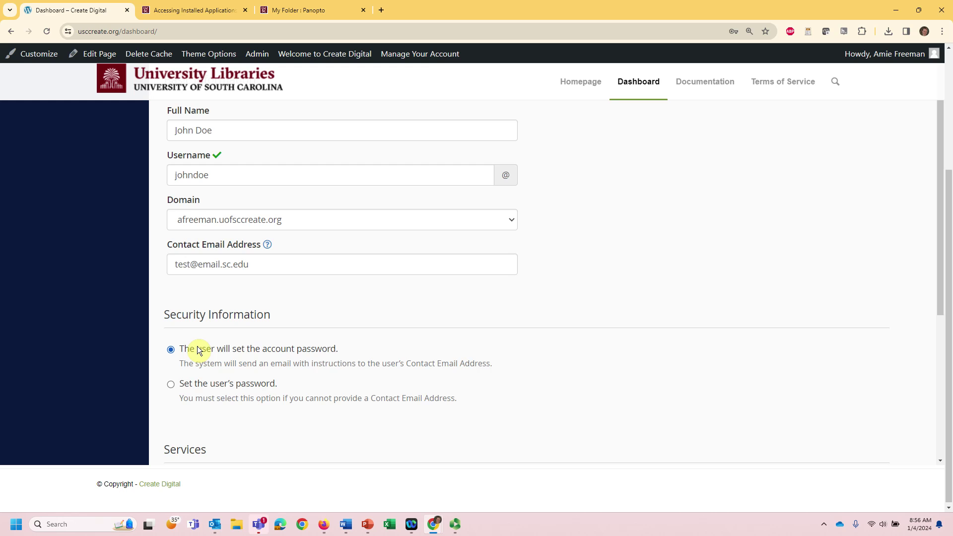
pyautogui.scroll(-1, 197, 346)
pyautogui.scroll(-1, 197, 346)
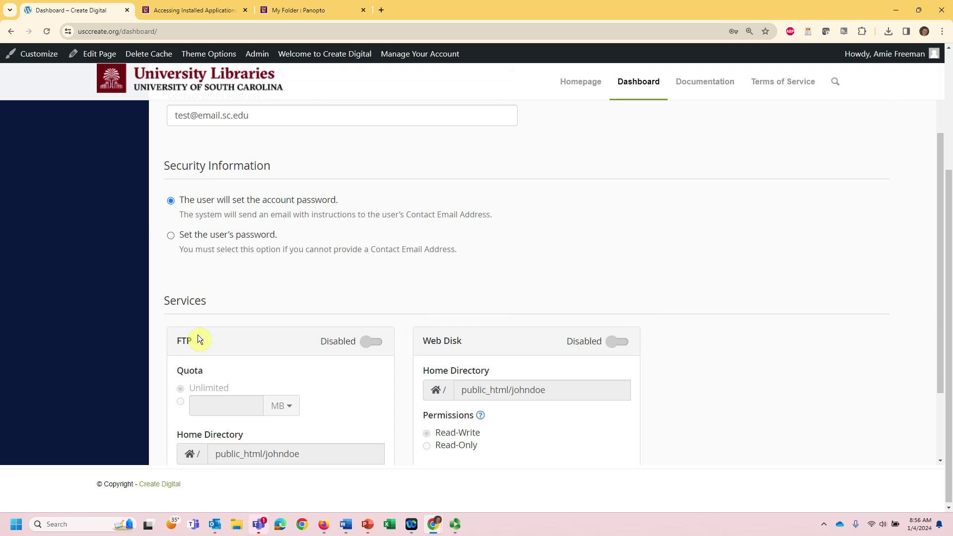
# Leave FTP disabled after toggling it, then create the John Doe user.
pyautogui.click(375, 344)
pyautogui.click(361, 344)
pyautogui.scroll(-2, 347, 351)
pyautogui.click(179, 400)
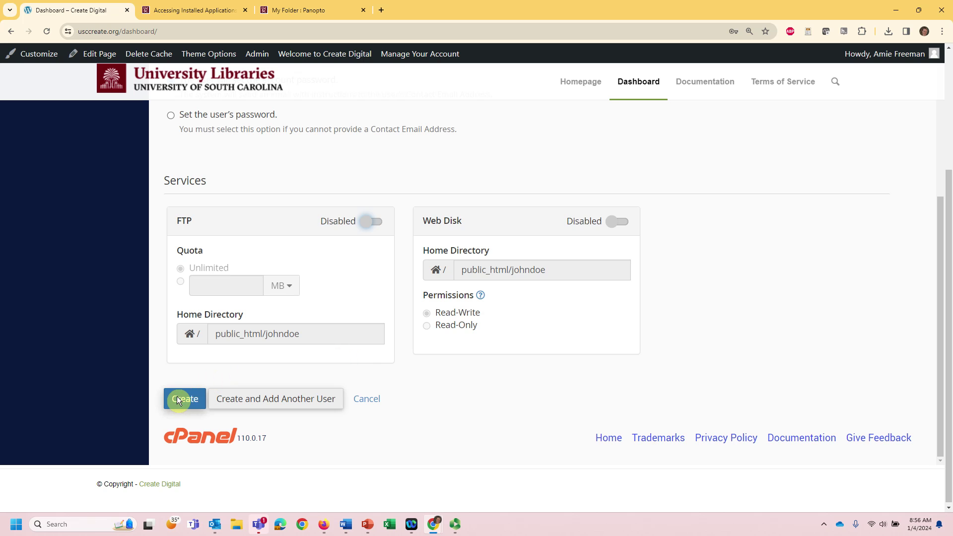